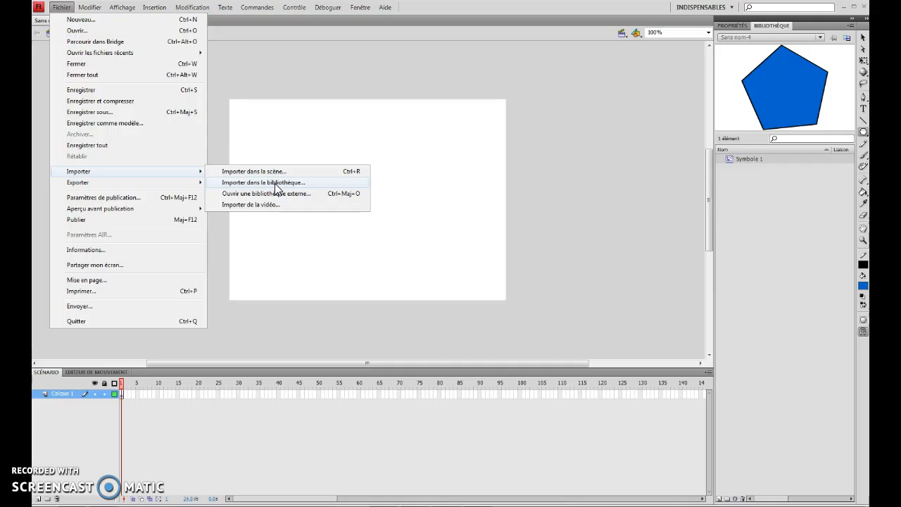
Import the image téléchargement.jpg from the desktop into the library.
left_click(263, 182)
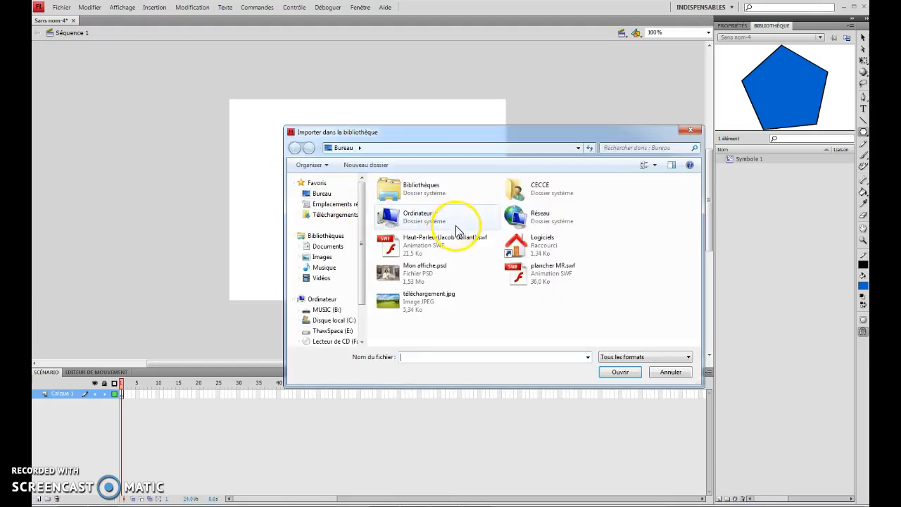
left_click(421, 299)
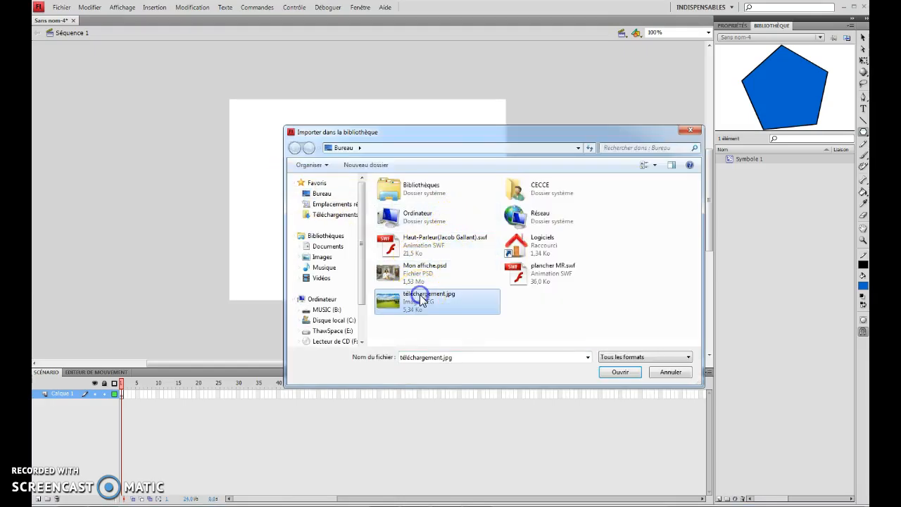
left_click(624, 374)
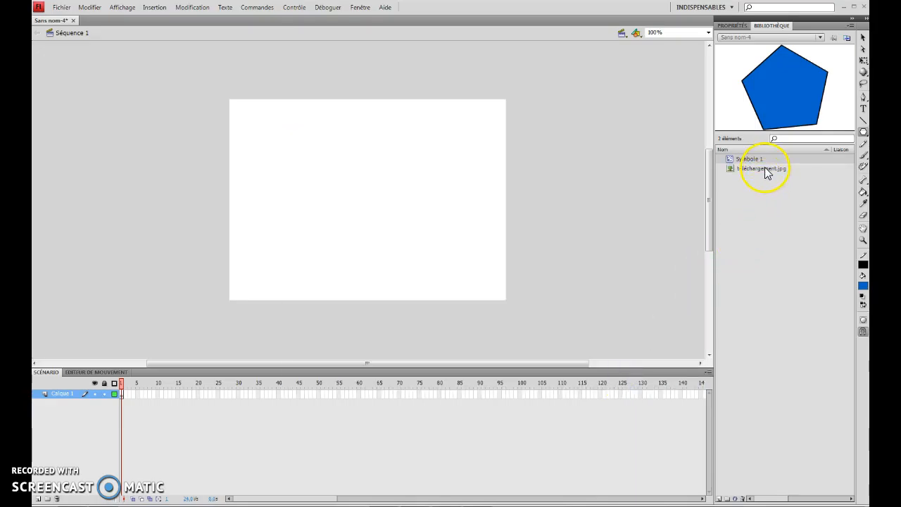
Place the téléchargement.jpg image on the stage and scale and position it to cover the whole stage.
left_click(765, 168)
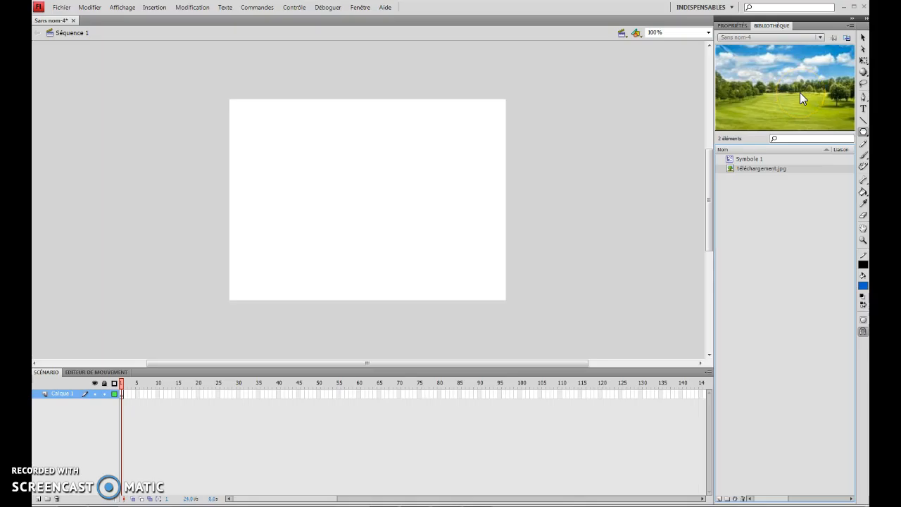
left_click_drag(800, 92, 281, 135)
left_click(863, 61)
left_click_drag(334, 166, 410, 247)
left_click_drag(376, 187, 503, 234)
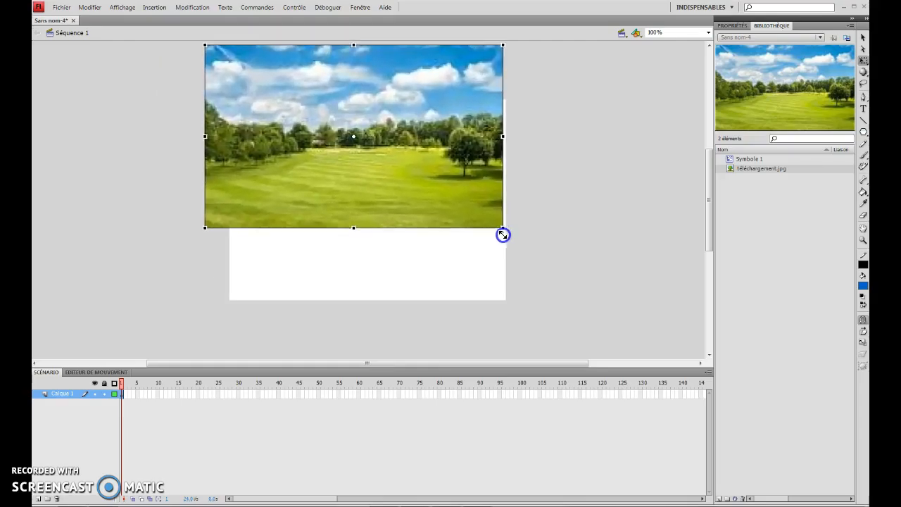
left_click_drag(374, 156, 398, 221)
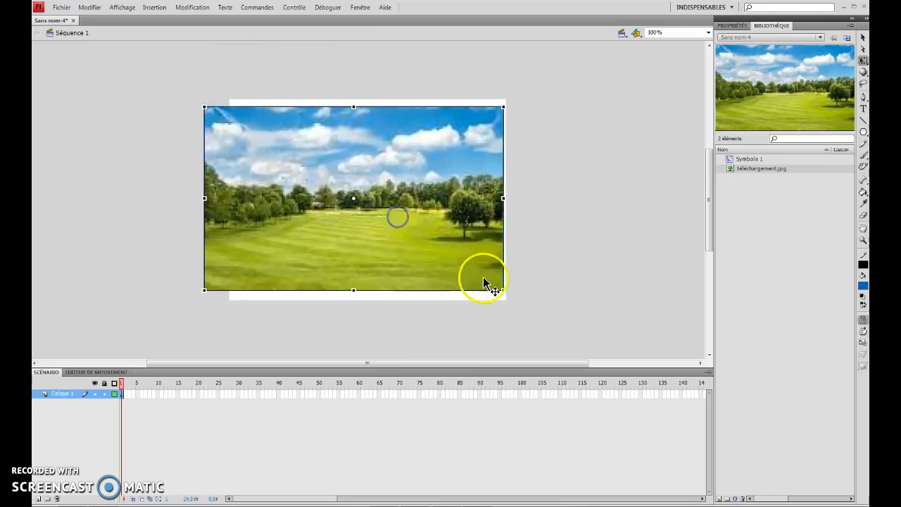
left_click_drag(502, 289, 533, 312)
left_click_drag(391, 232, 408, 237)
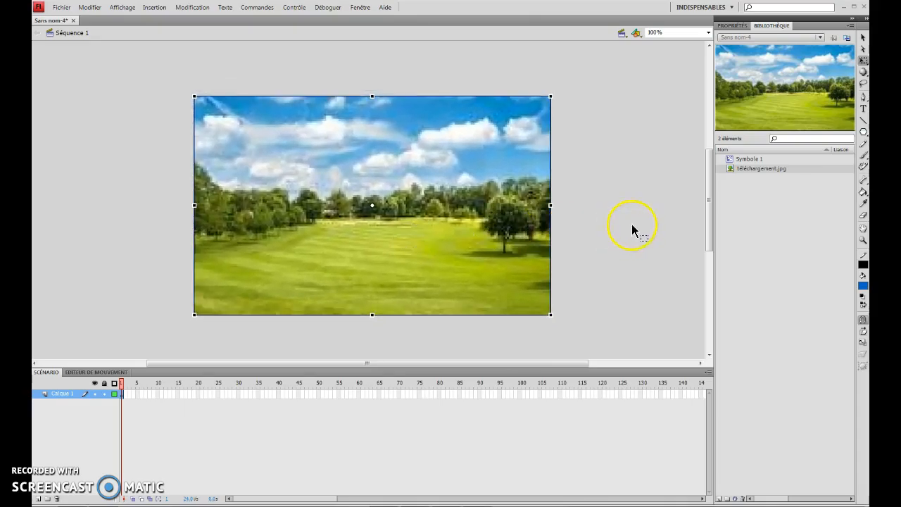
left_click(632, 197)
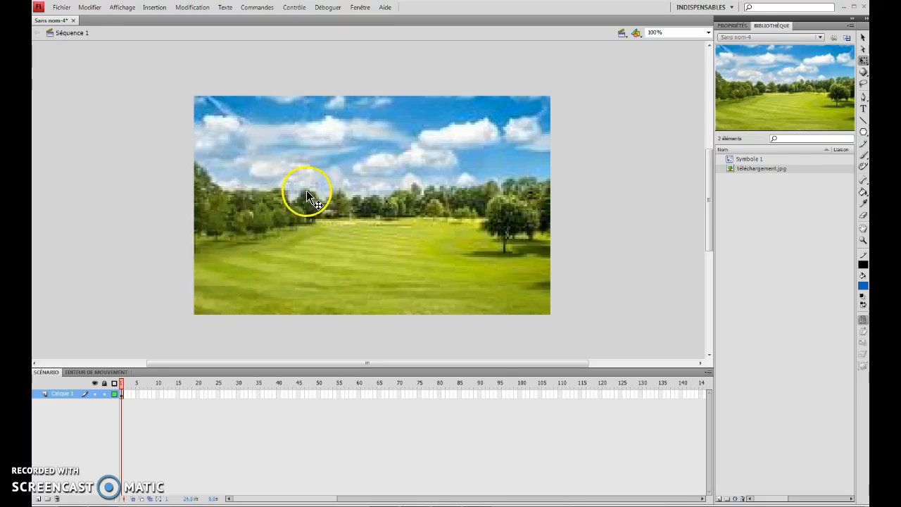
Lock the Calque 1 layer and add a new layer named poly above it.
left_click(104, 393)
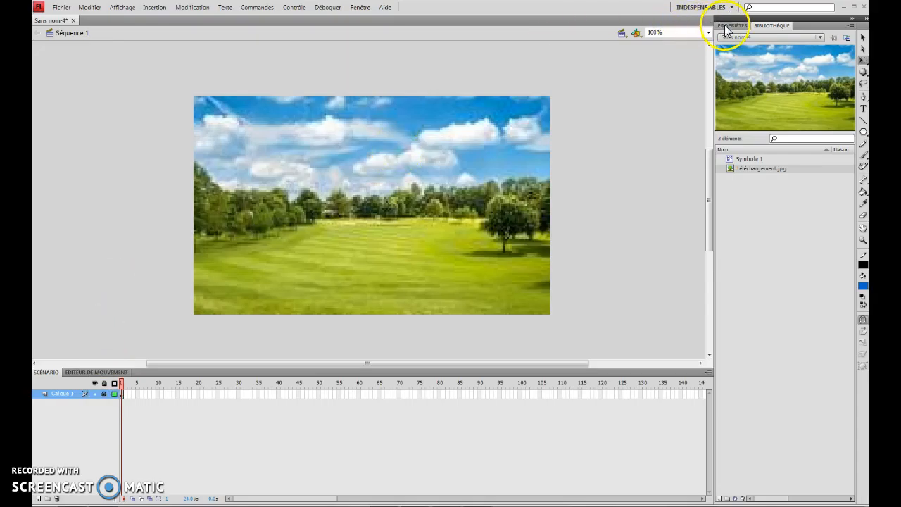
left_click(748, 159)
left_click_drag(780, 104, 742, 113)
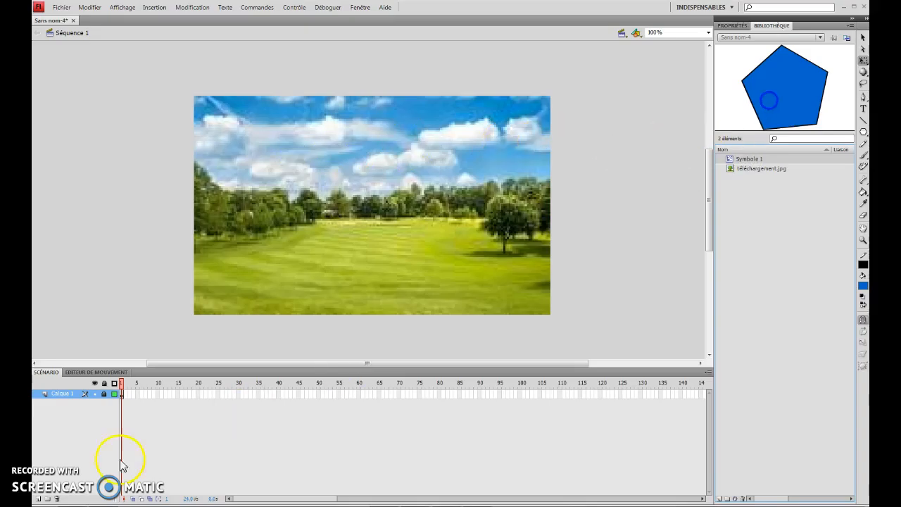
left_click(38, 499)
double_click(64, 394)
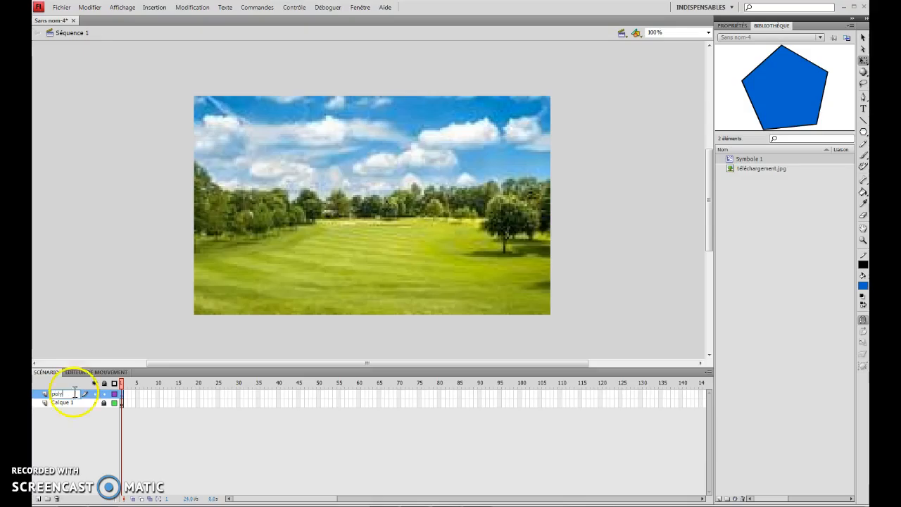
key("Return")
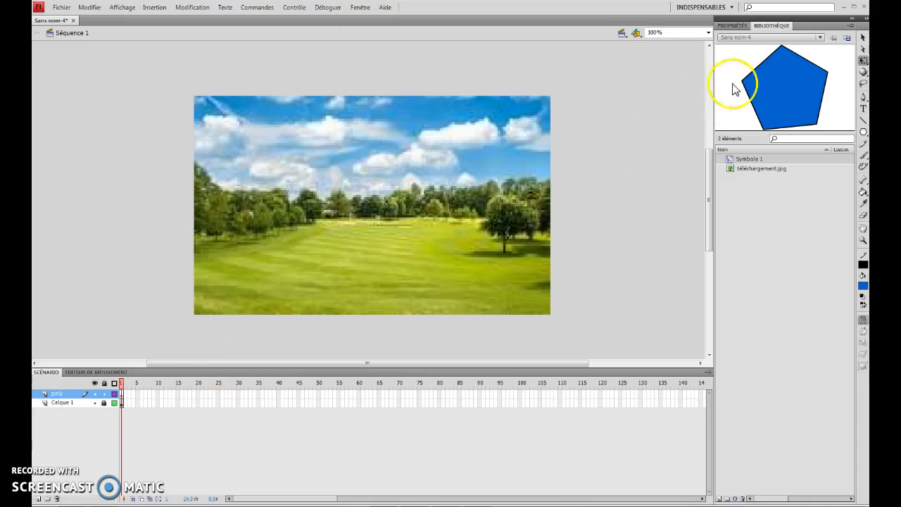
Place the pentagon symbol in the upper-left sky on the poly layer and motion-tween it to the stage's lower-right corner at frame 24.
left_click_drag(268, 171, 261, 147)
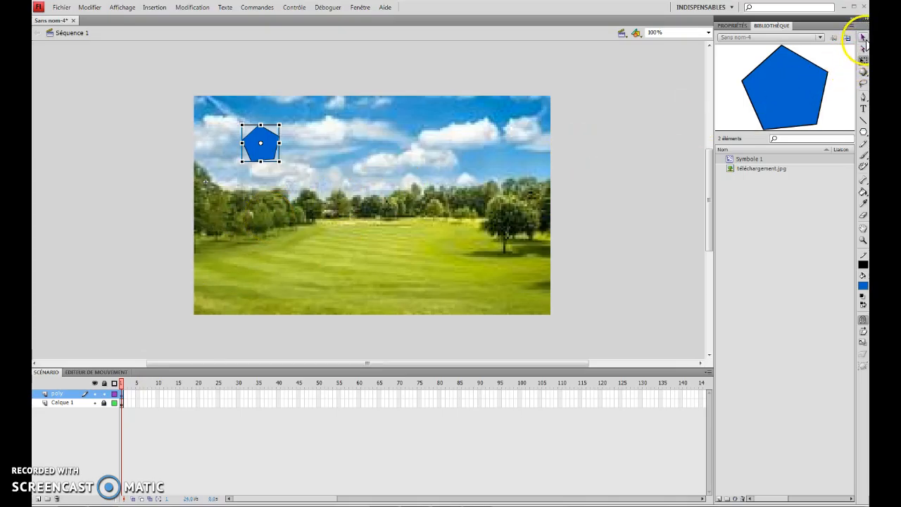
right_click(267, 145)
left_click(322, 148)
left_click_drag(274, 150, 467, 263)
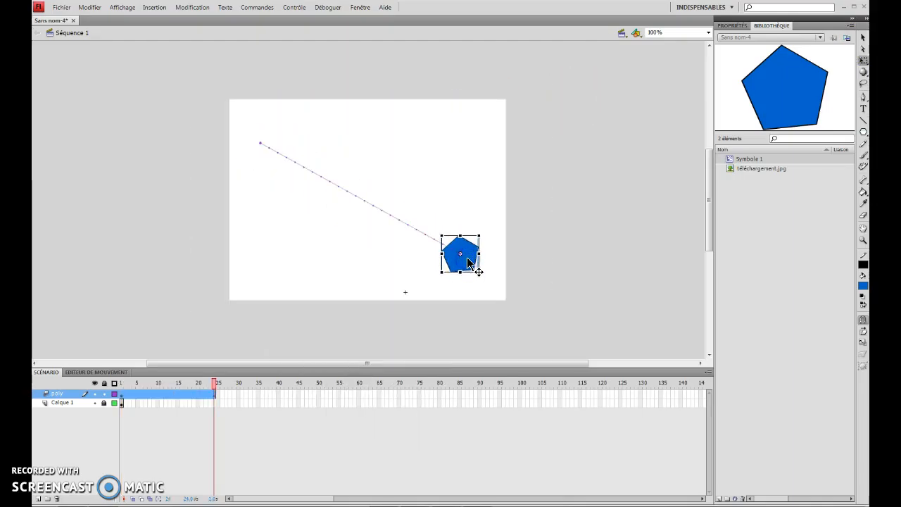
Add a keyframe at frame 55 on the poly layer and move the pentagon to the stage's upper-right corner at frame 24.
left_click(340, 394)
key("F5")
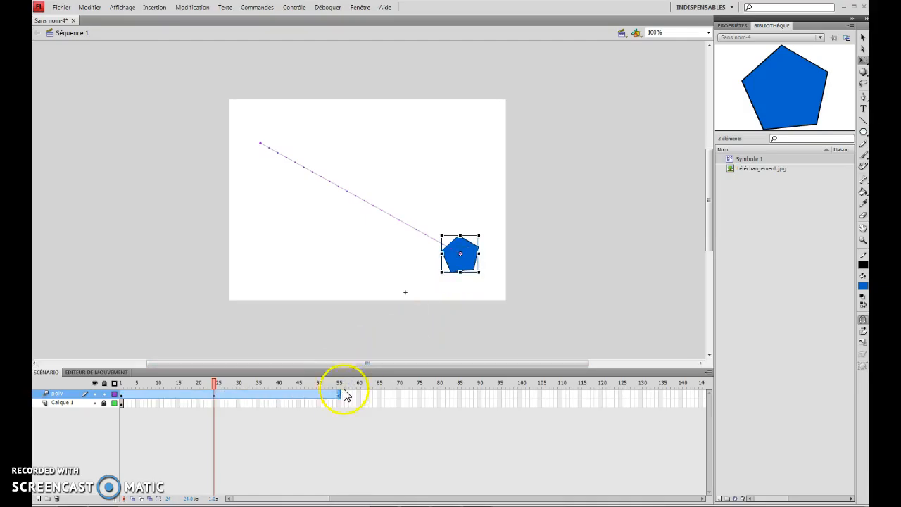
left_click_drag(468, 250, 473, 125)
left_click(438, 202)
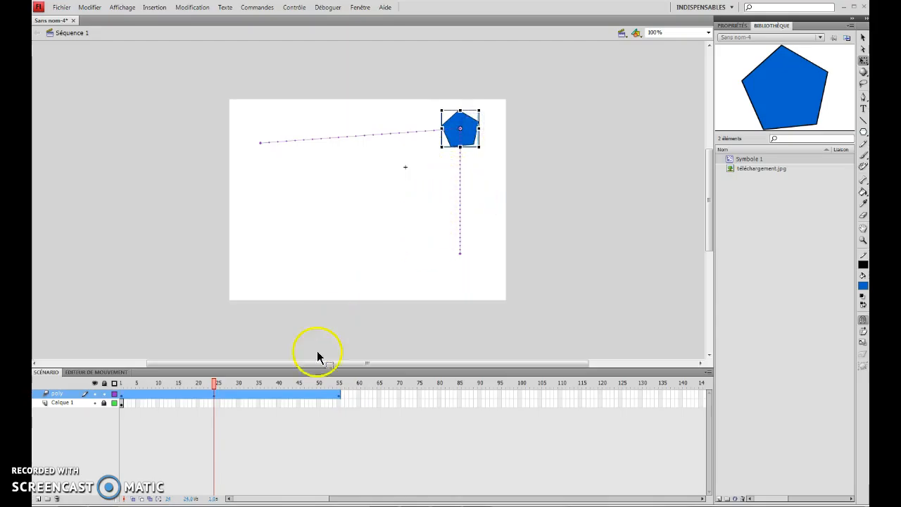
Add a keyframe at frame 85 on the poly layer and move the pentagon to the stage's left-centre at frame 55.
left_click_drag(214, 383, 413, 330)
left_click(461, 391)
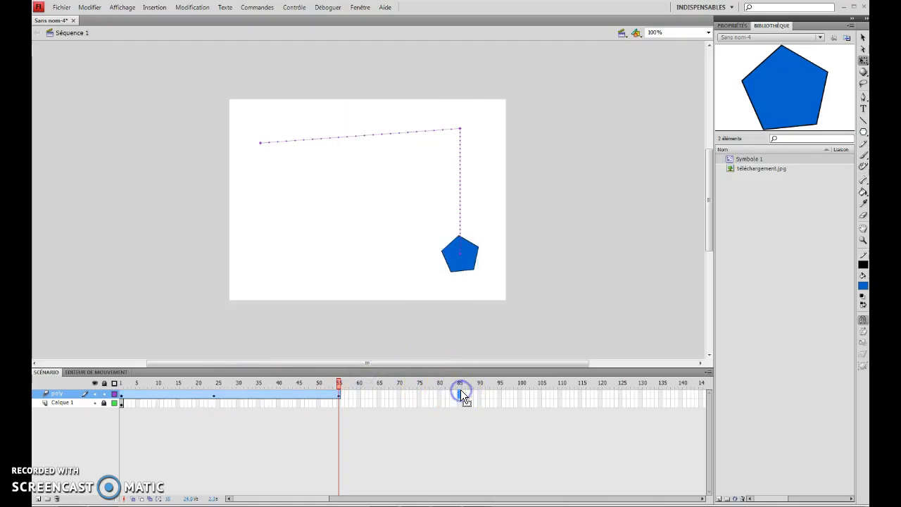
key("F5")
left_click_drag(458, 255, 316, 184)
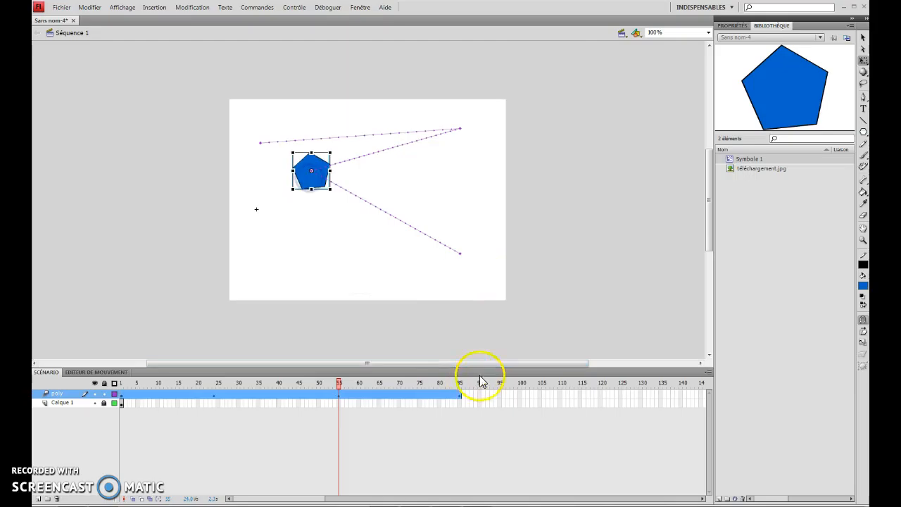
Add a keyframe at frame 111 on the poly layer and enlarge the pentagon at frame 85 until it covers much of the stage.
left_click_drag(339, 382, 469, 380)
left_click(564, 398)
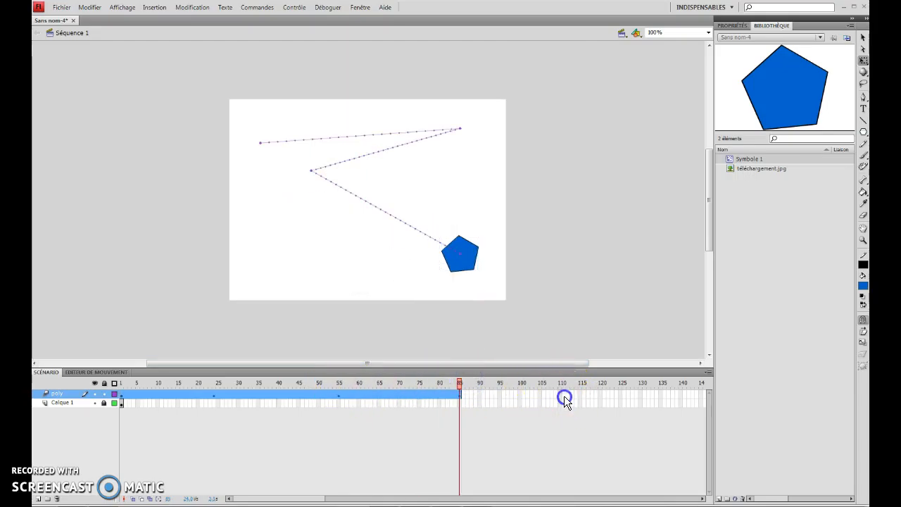
key("F5")
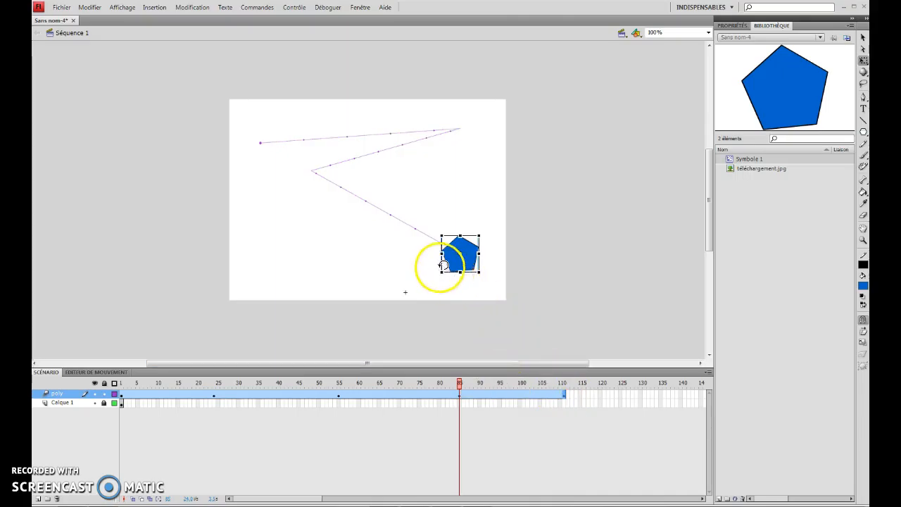
left_click_drag(442, 236, 274, 147)
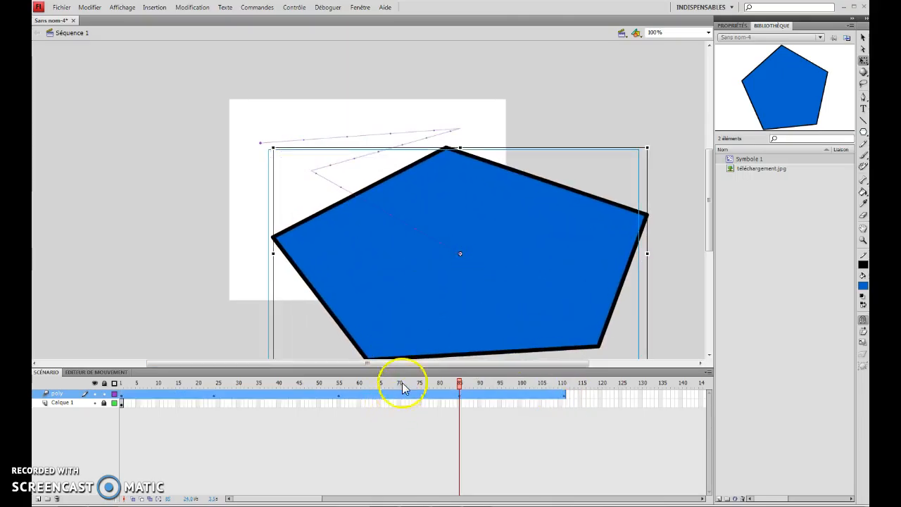
left_click(476, 373)
key("Return")
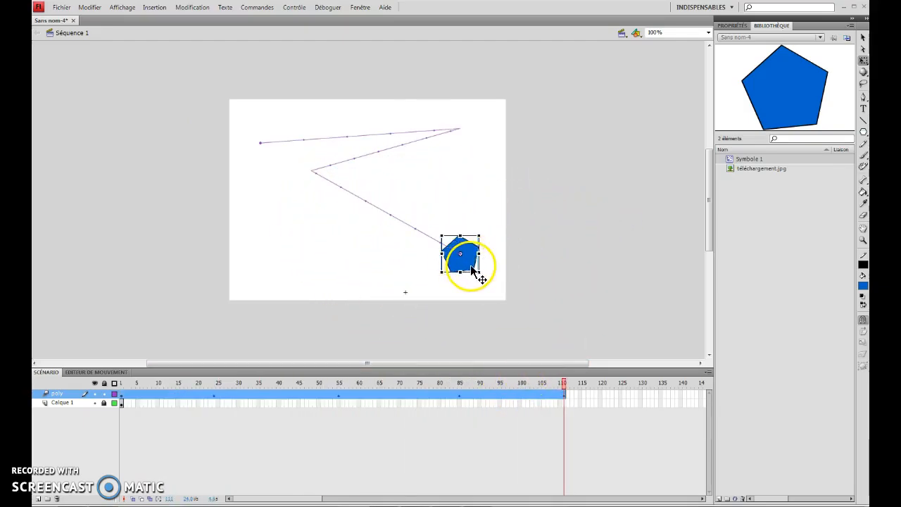
Enlarge the pentagon at frame 111 so that it extends well beyond the stage's lower-right edges.
left_click_drag(478, 272, 597, 344)
left_click_drag(568, 382, 585, 398)
left_click_drag(599, 346, 658, 386)
left_click(563, 393)
left_click_drag(563, 393, 610, 380)
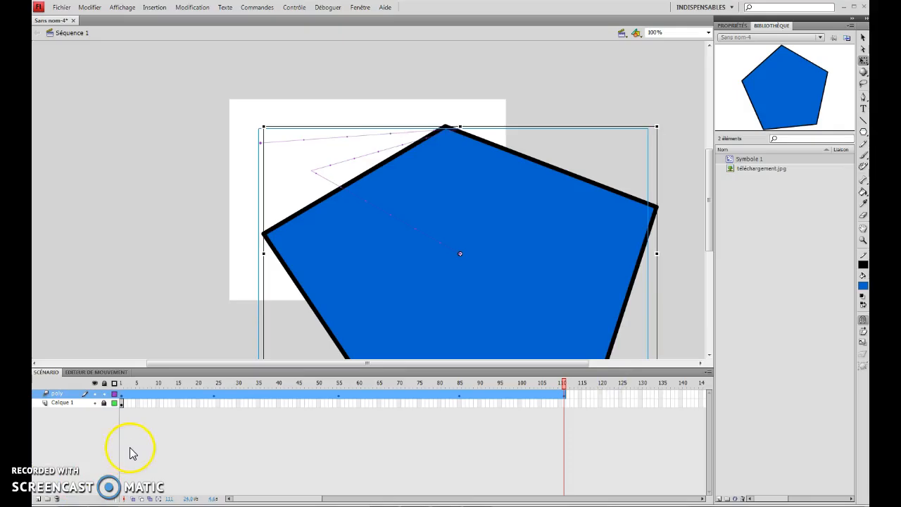
Extend the Calque 1 background layer to frame 111 and play the animation.
left_click(76, 409)
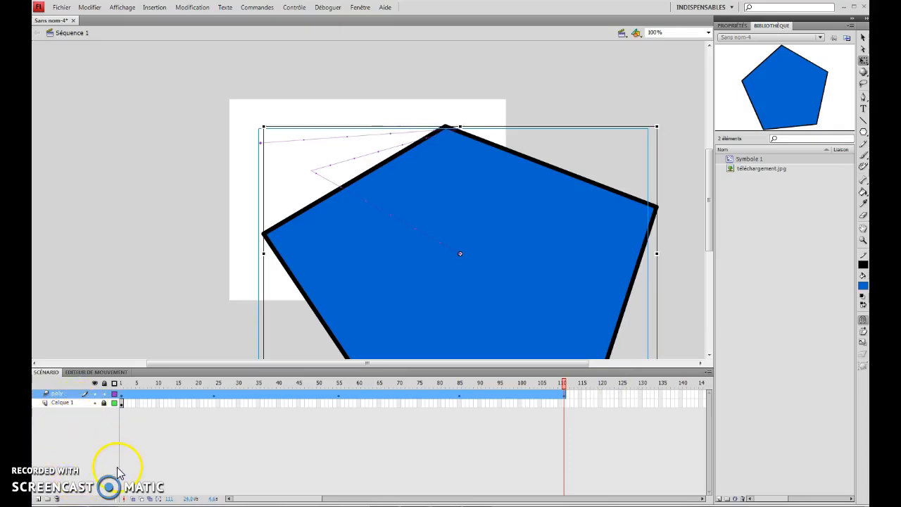
left_click(121, 402)
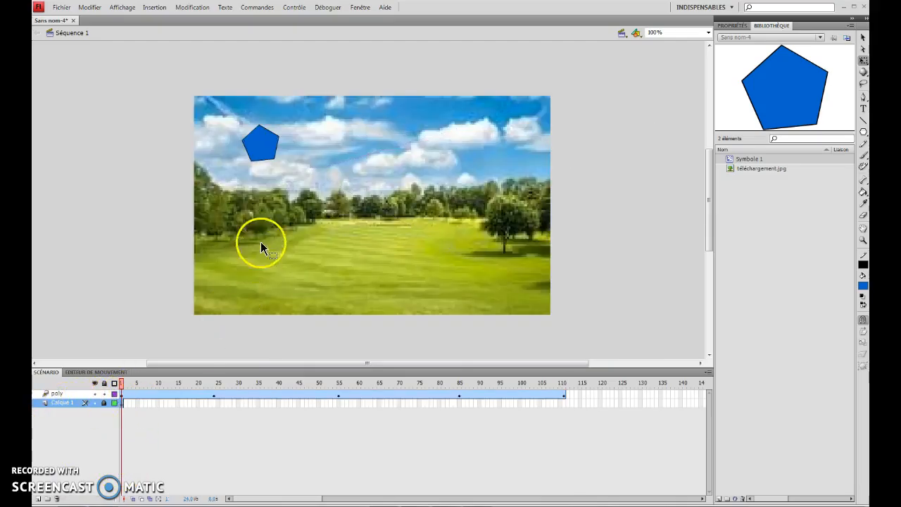
left_click(565, 405)
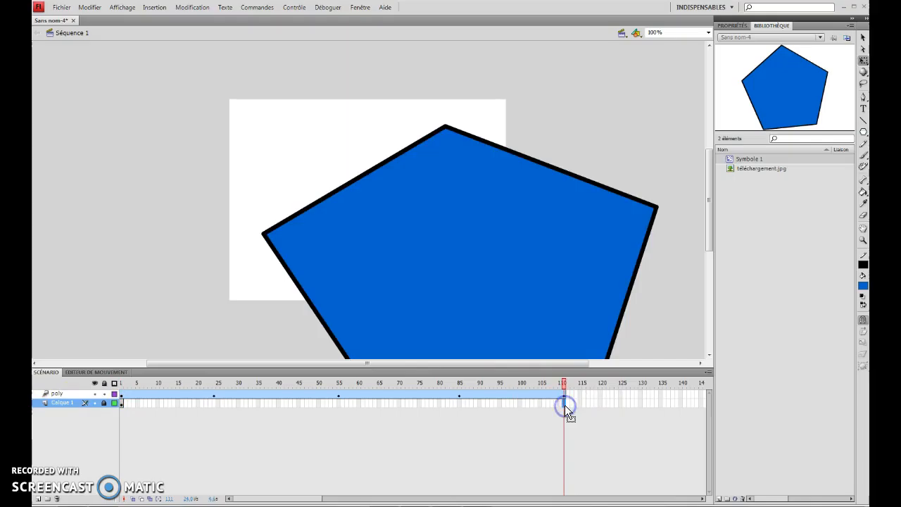
key("F5")
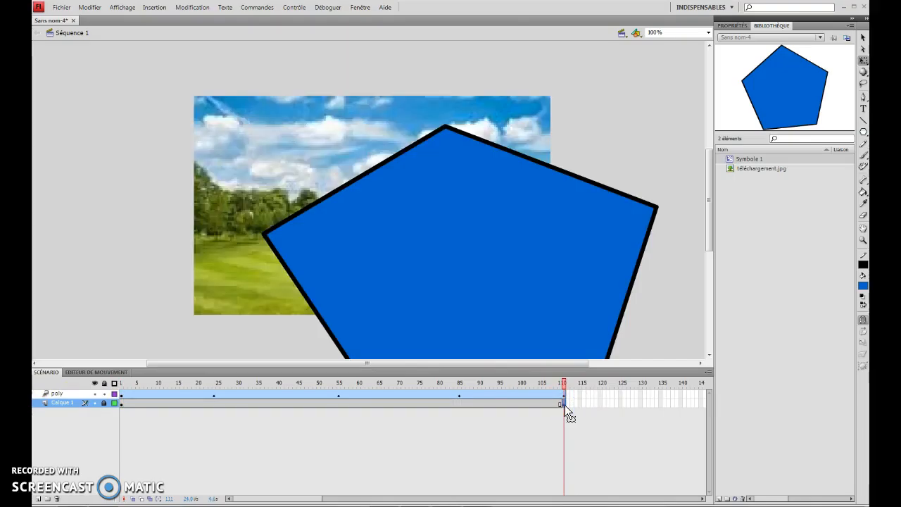
key("Return")
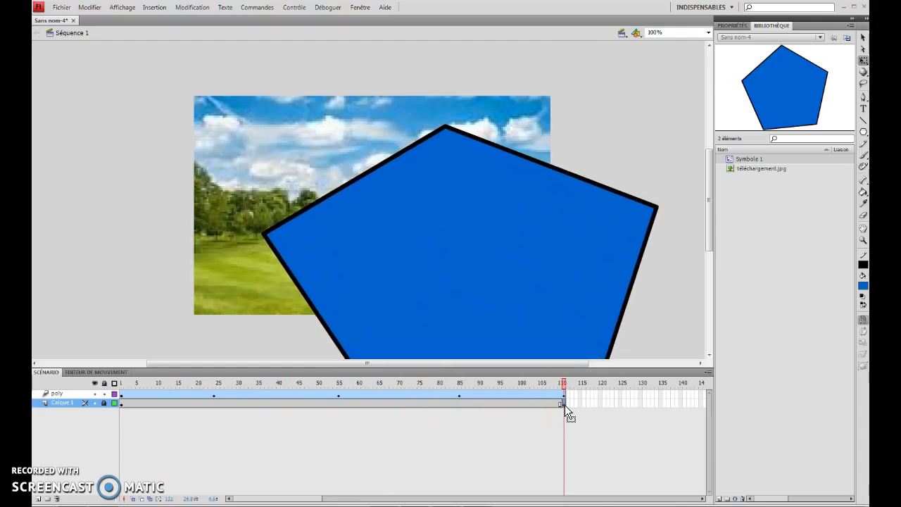
Turn the poly layer into a mask over Calque 1 and test the movie.
right_click(61, 394)
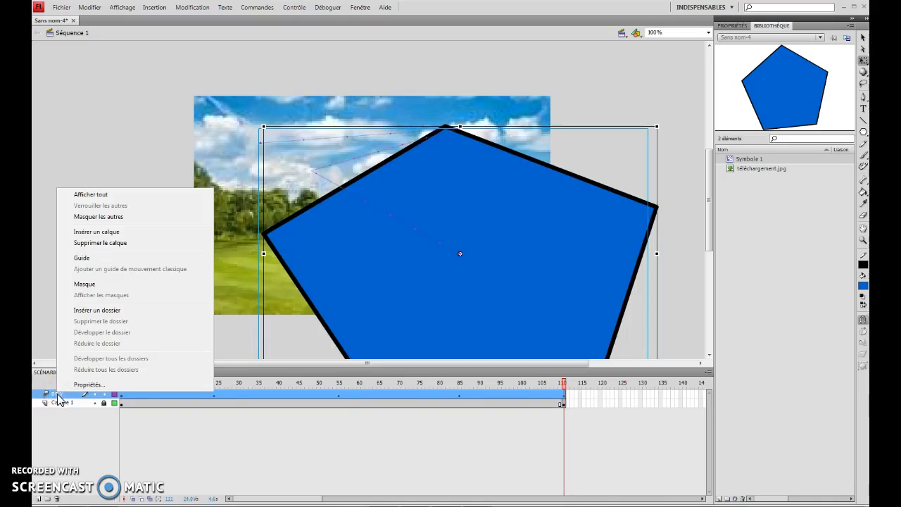
left_click(85, 285)
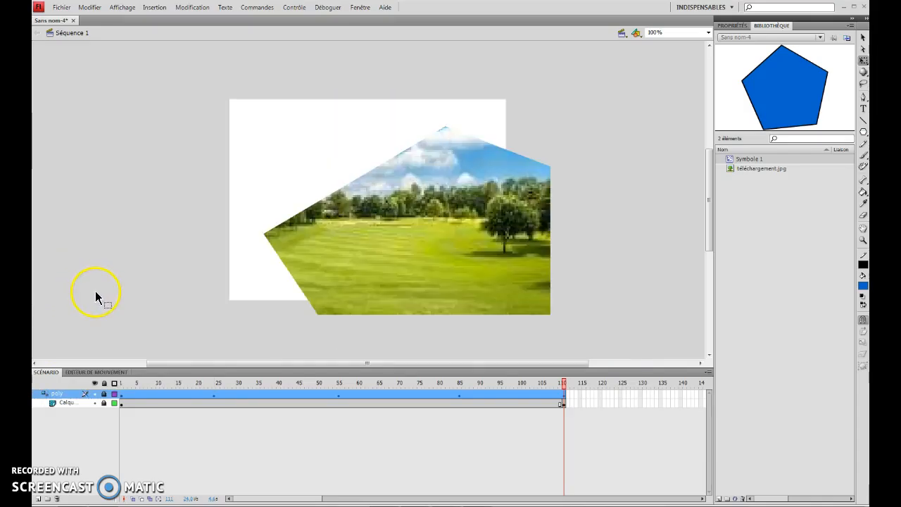
left_click_drag(563, 385, 63, 398)
key("ctrl+Return")
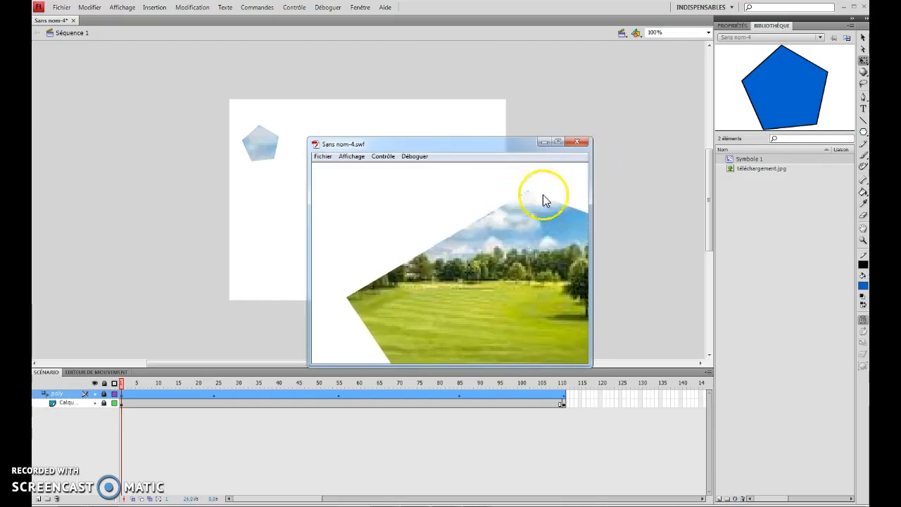
left_click(578, 142)
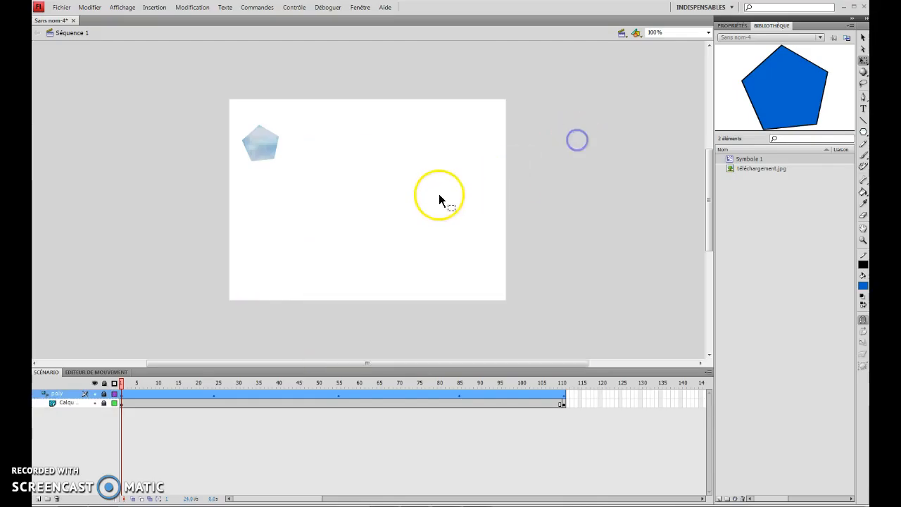